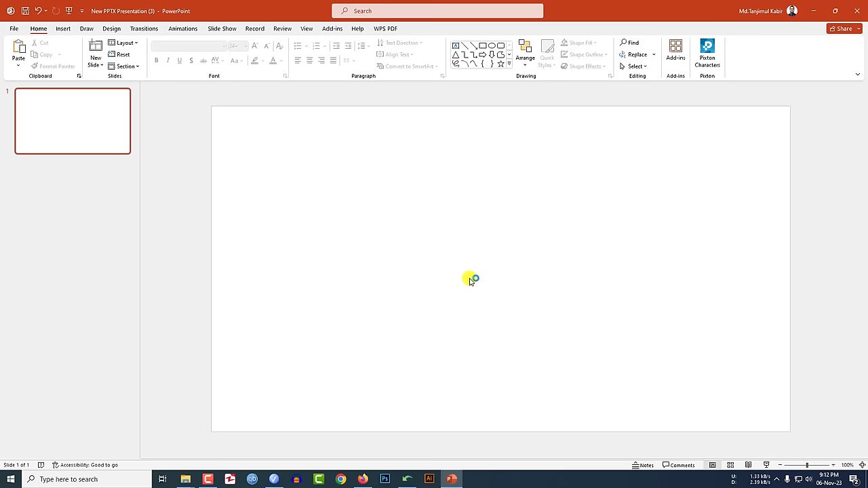
Draw a rectangle covering the whole slide
{"action": "left_click", "coordinate": [64, 29]}
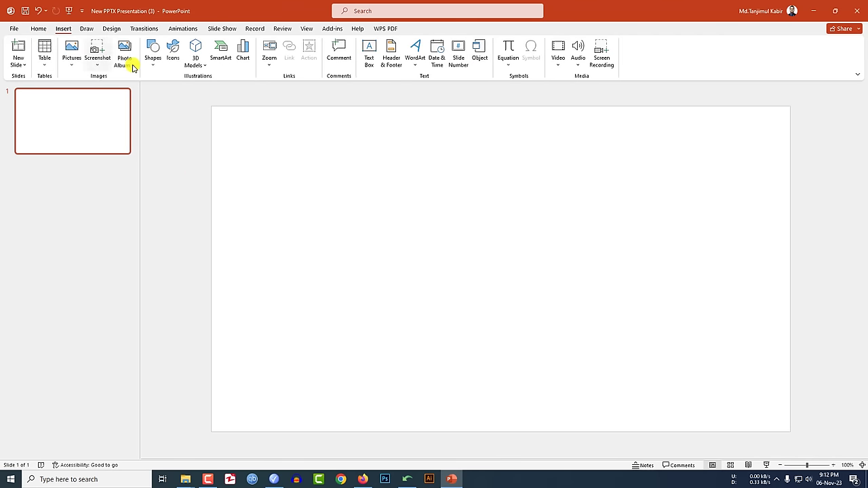
{"action": "left_click", "coordinate": [153, 60]}
{"action": "left_click", "coordinate": [175, 91]}
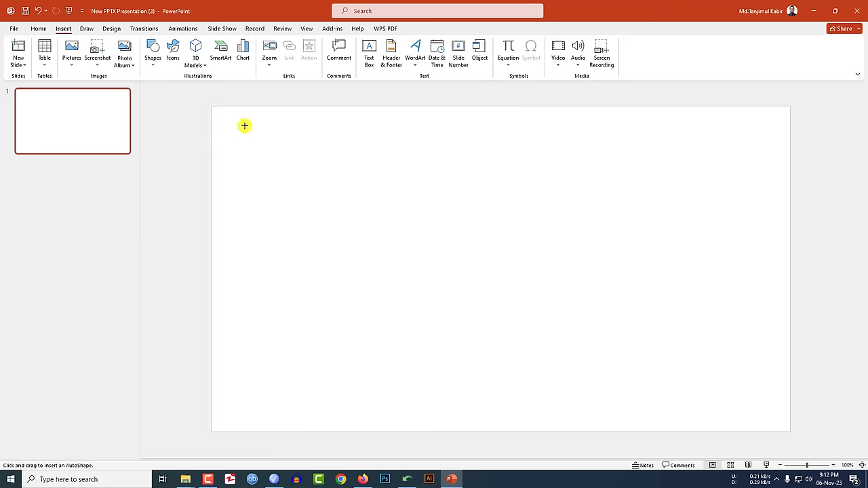
{"action": "left_click_drag", "start_coordinate": [211, 105], "coordinate": [791, 432]}
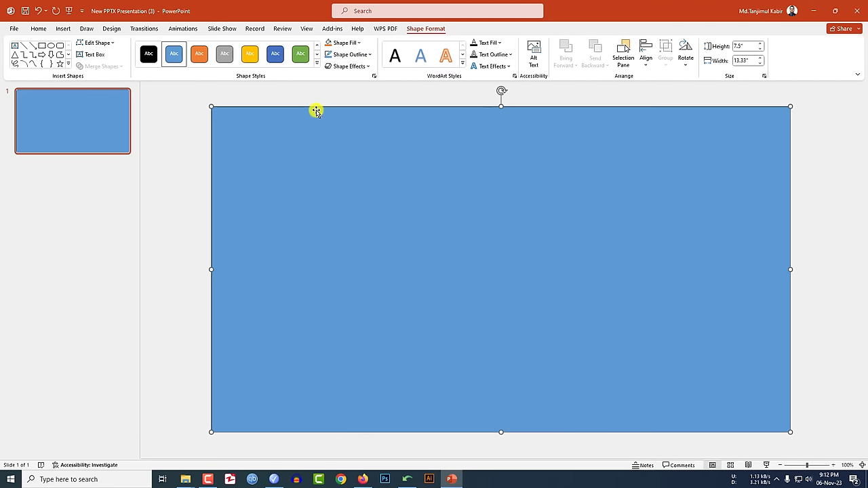
Remove the rectangle's outline and fill it light grey with a From Center gradient
{"action": "left_click", "coordinate": [366, 57]}
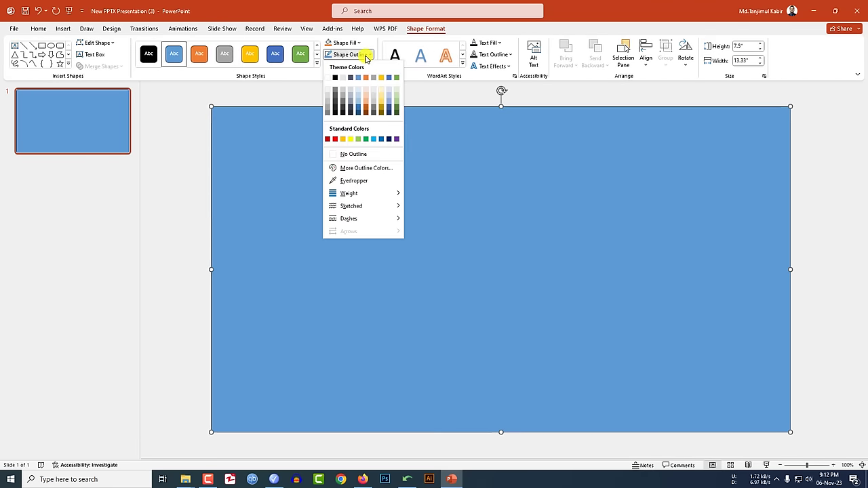
{"action": "left_click", "coordinate": [356, 155]}
{"action": "left_click", "coordinate": [358, 45]}
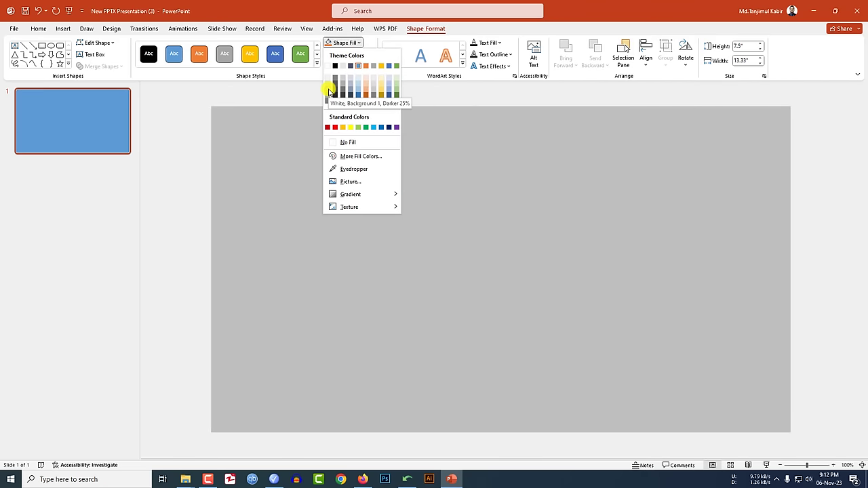
{"action": "left_click", "coordinate": [329, 91]}
{"action": "left_click", "coordinate": [369, 68]}
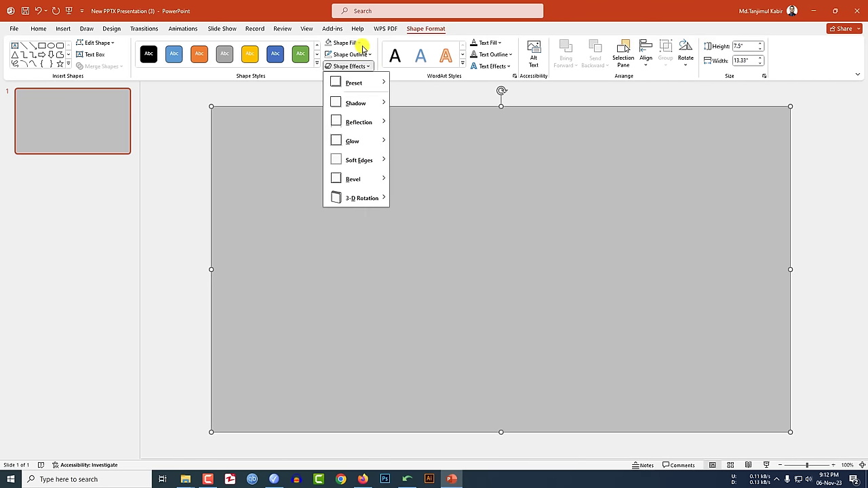
{"action": "left_click", "coordinate": [361, 45]}
{"action": "mouse_move", "coordinate": [369, 193]}
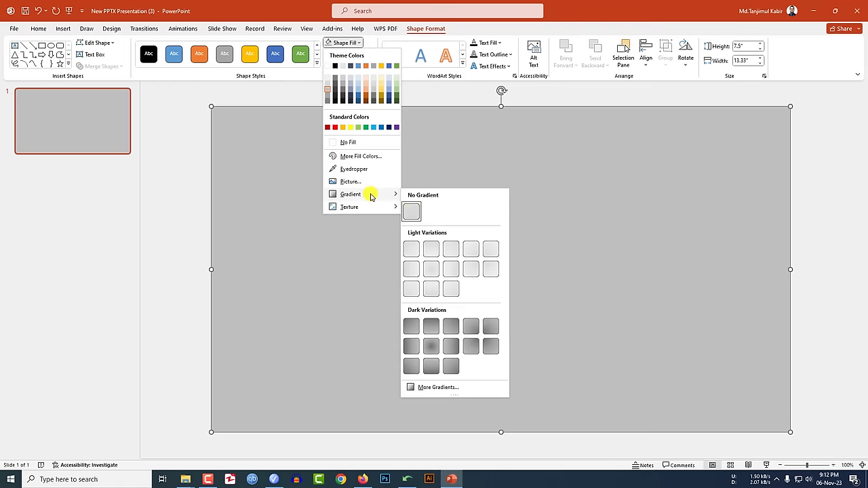
{"action": "left_click", "coordinate": [433, 272]}
{"action": "left_click", "coordinate": [186, 152]}
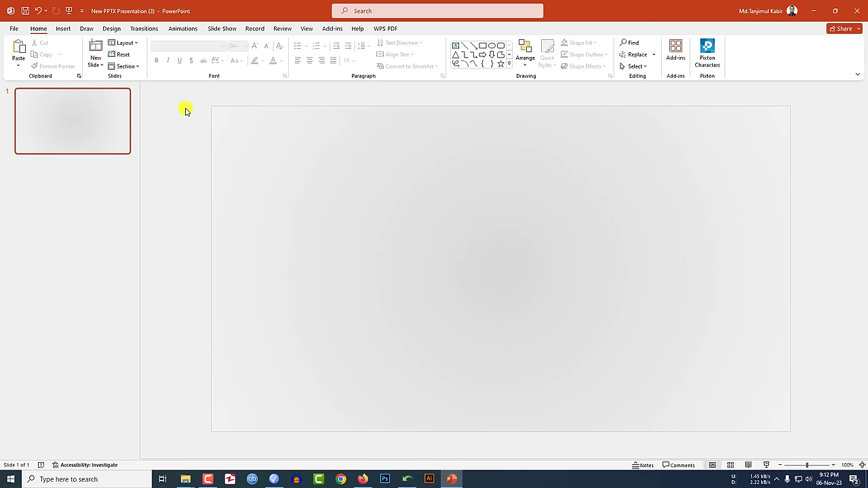
Draw a wide text box for WELCOME across the slide
{"action": "left_click", "coordinate": [63, 29]}
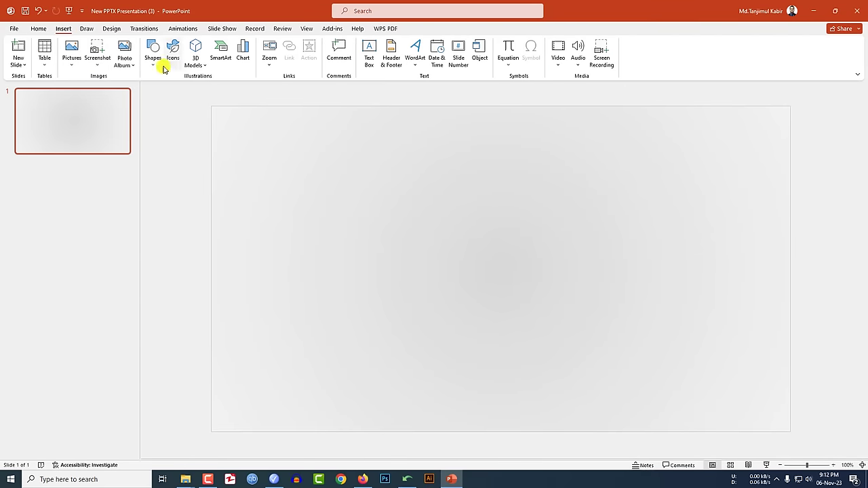
{"action": "left_click", "coordinate": [155, 65]}
{"action": "left_click", "coordinate": [150, 92]}
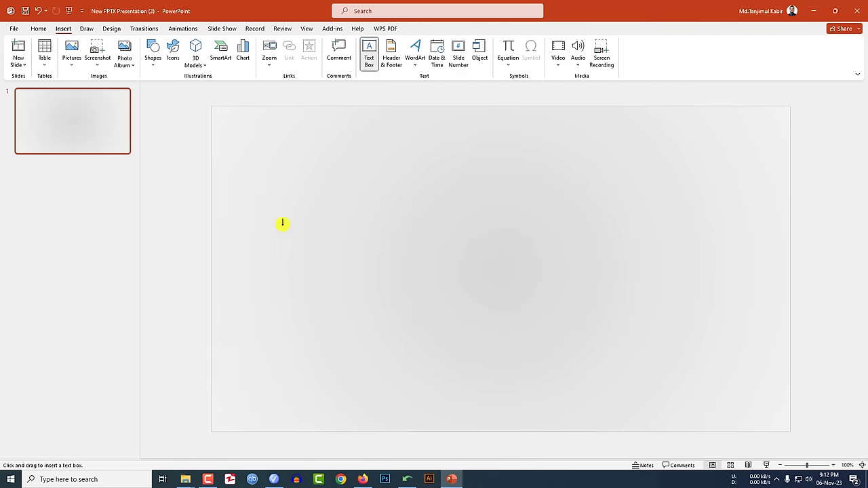
{"action": "left_click_drag", "start_coordinate": [450, 280], "coordinate": [723, 302]}
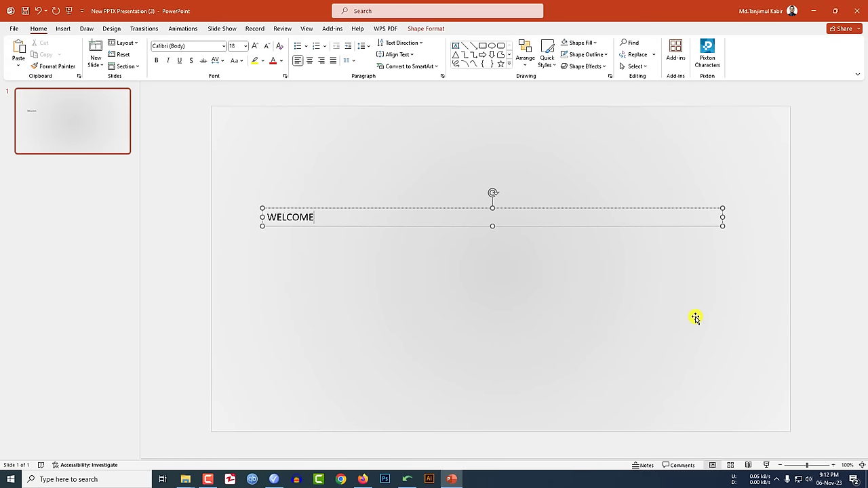
Set WELCOME to the Anton font at size 96, then enlarge it three more steps
{"action": "key", "text": "ctrl+a"}
{"action": "left_click", "coordinate": [183, 45]}
{"action": "type", "text": "Anton"}
{"action": "key", "text": "Return"}
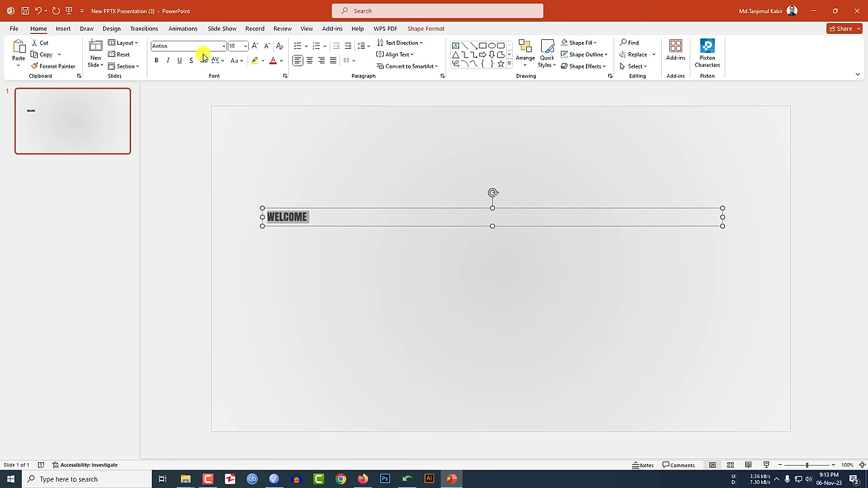
{"action": "left_click", "coordinate": [245, 46]}
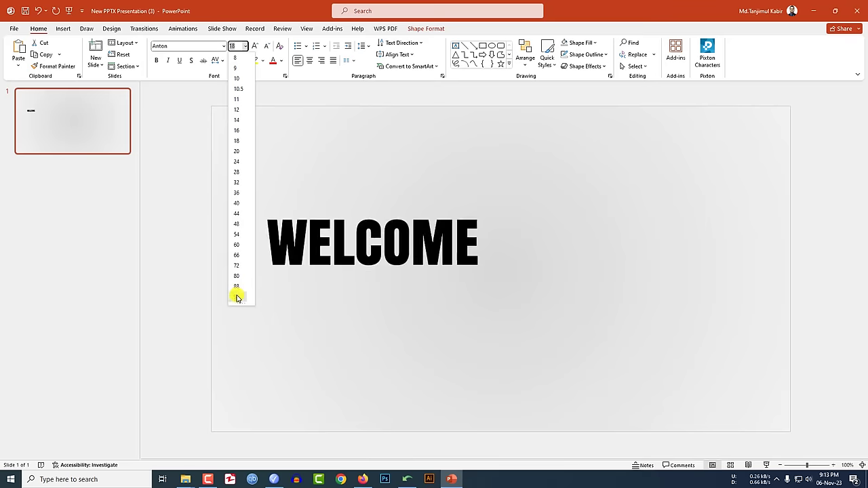
{"action": "left_click", "coordinate": [238, 293]}
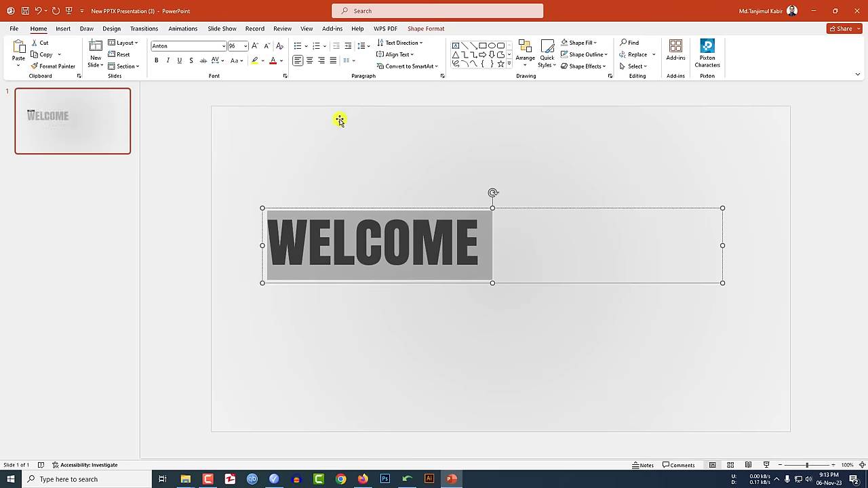
{"action": "left_click", "coordinate": [255, 46]}
{"action": "left_click", "coordinate": [254, 46]}
{"action": "left_click", "coordinate": [255, 46]}
Centre WELCOME horizontally and vertically on the full-slide background shape
{"action": "left_click", "coordinate": [566, 385]}
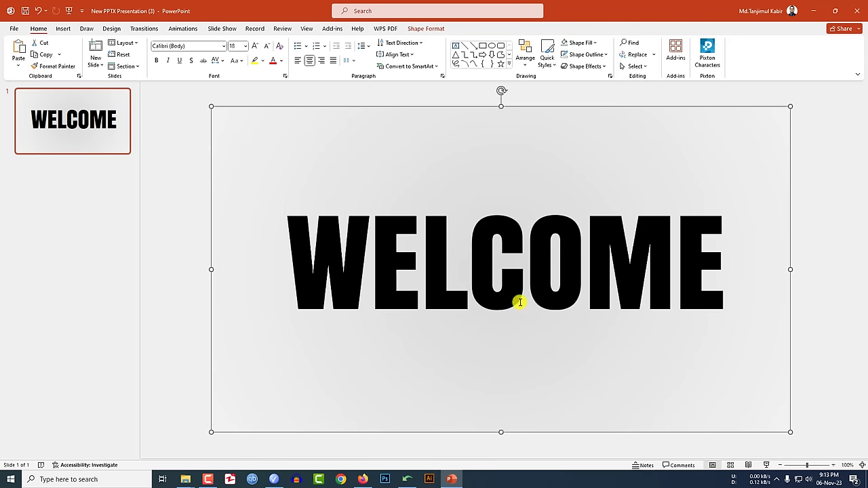
{"action": "left_click", "coordinate": [538, 248], "text": "shift"}
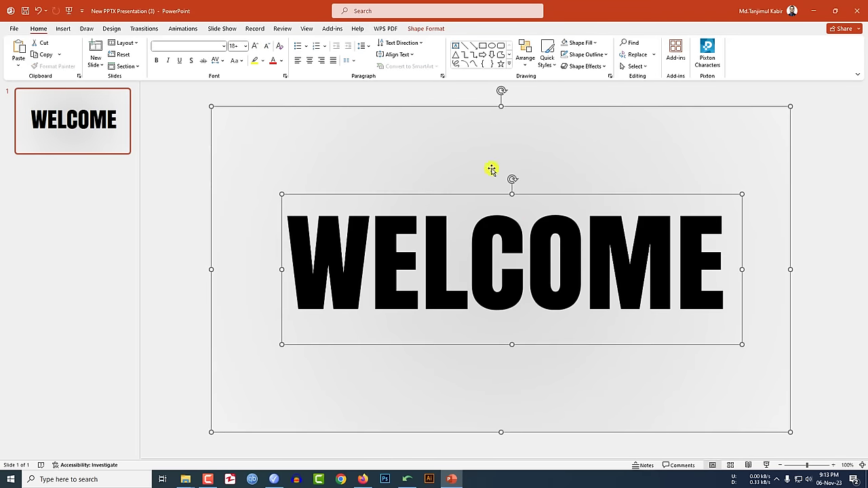
{"action": "left_click", "coordinate": [416, 26]}
{"action": "left_click", "coordinate": [646, 60]}
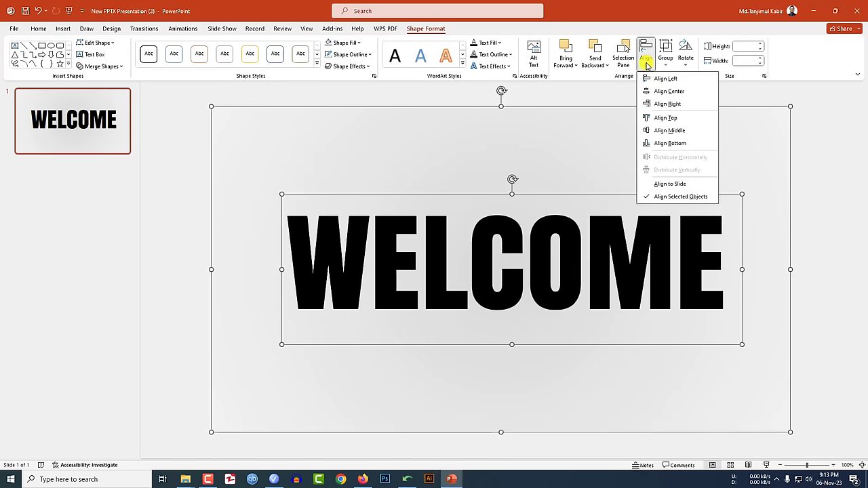
{"action": "left_click", "coordinate": [657, 91]}
{"action": "left_click", "coordinate": [646, 60]}
{"action": "left_click", "coordinate": [670, 131]}
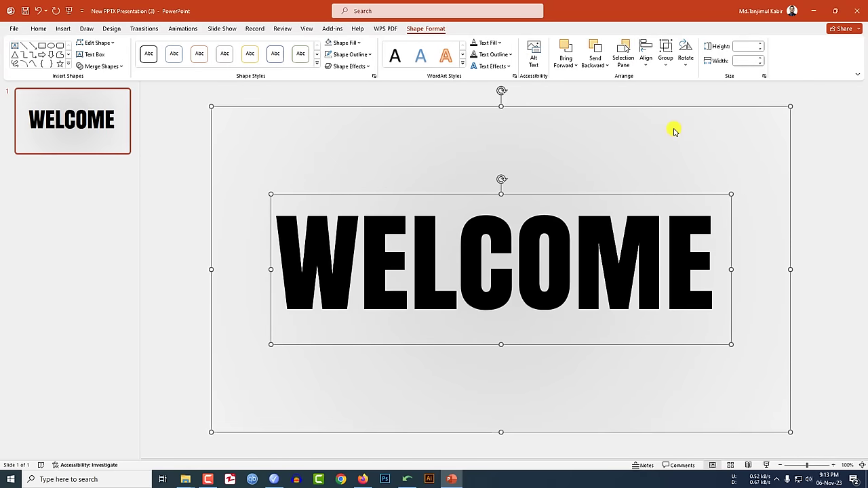
{"action": "left_click", "coordinate": [817, 178]}
{"action": "left_click", "coordinate": [63, 29]}
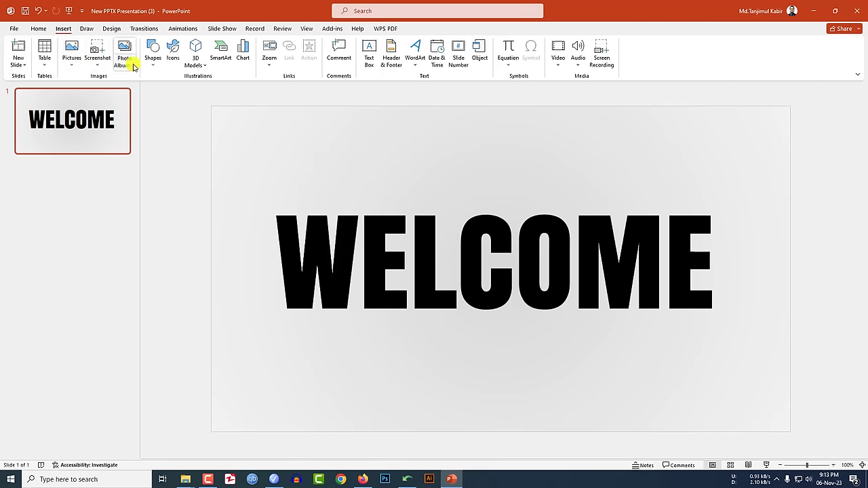
Add a text box below WELCOME reading 'TO OUR PRESNETATION' in the Lora font
{"action": "left_click", "coordinate": [153, 53]}
{"action": "left_click", "coordinate": [151, 88]}
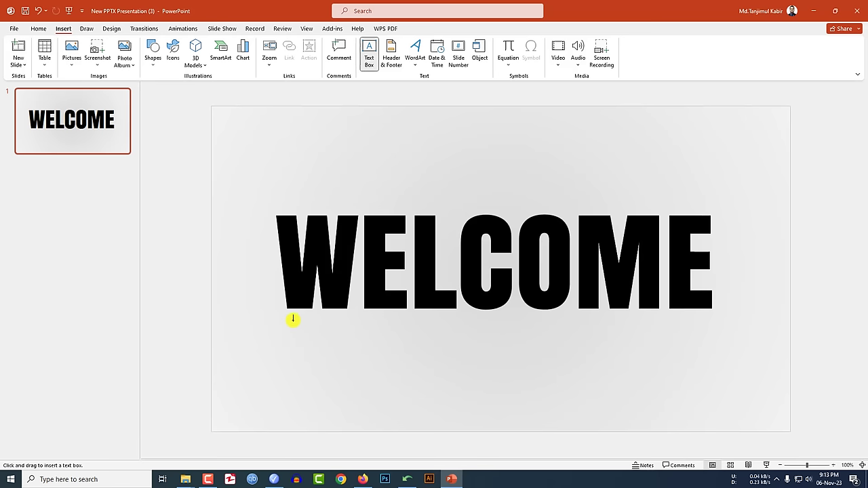
{"action": "left_click_drag", "start_coordinate": [289, 316], "coordinate": [705, 337]}
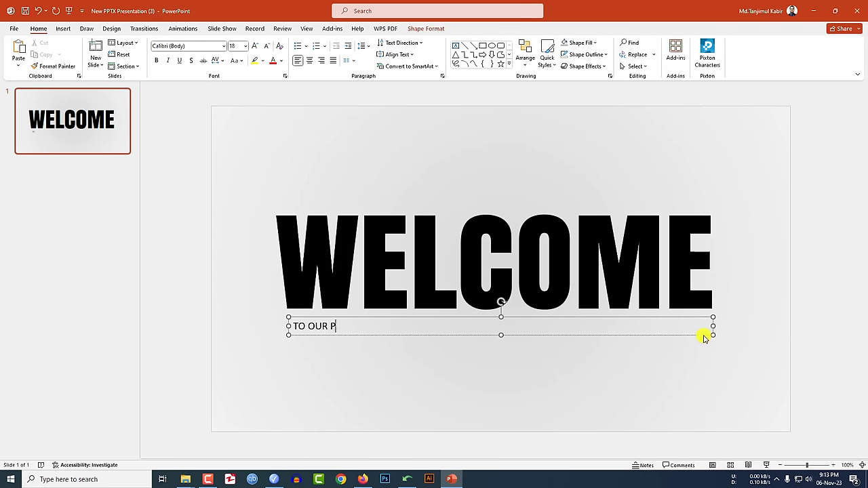
{"action": "type", "text": "TO OUR PRESNETATION"}
{"action": "key", "text": "ctrl+a"}
{"action": "left_click", "coordinate": [200, 47]}
{"action": "type", "text": "Lora"}
{"action": "key", "text": "Return"}
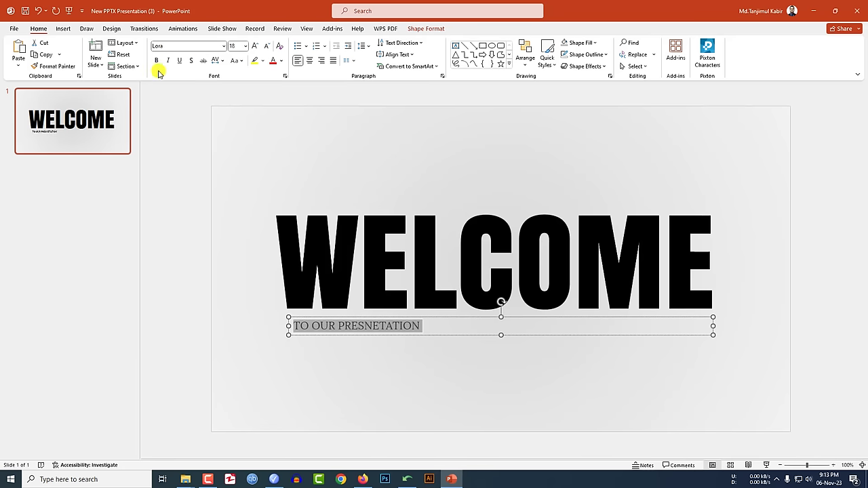
Make the subtitle bold with 20 pt character spacing, enlarged two sizes to 24
{"action": "left_click", "coordinate": [158, 61]}
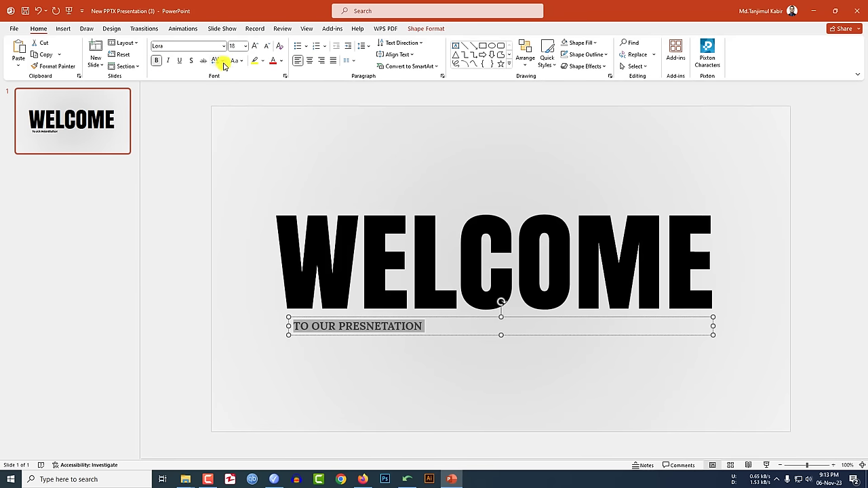
{"action": "left_click", "coordinate": [219, 61]}
{"action": "left_click", "coordinate": [239, 137]}
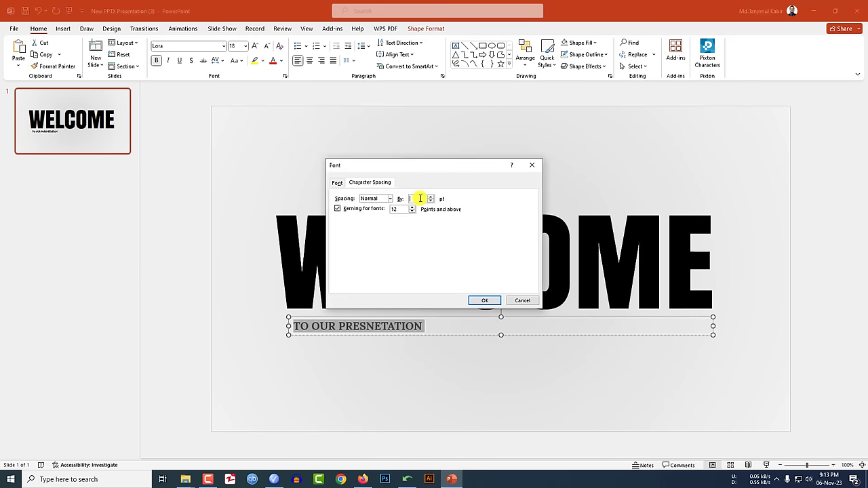
{"action": "type", "text": "0"}
{"action": "left_click", "coordinate": [480, 301]}
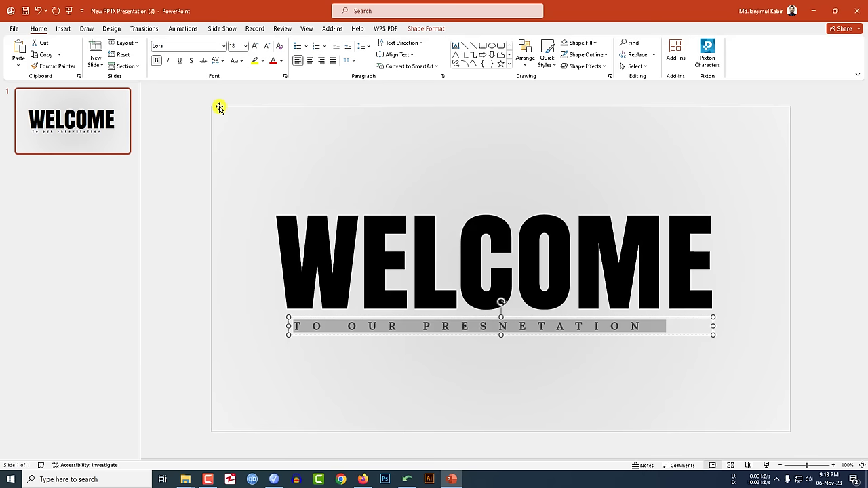
{"action": "left_click", "coordinate": [255, 47]}
{"action": "left_click", "coordinate": [255, 46]}
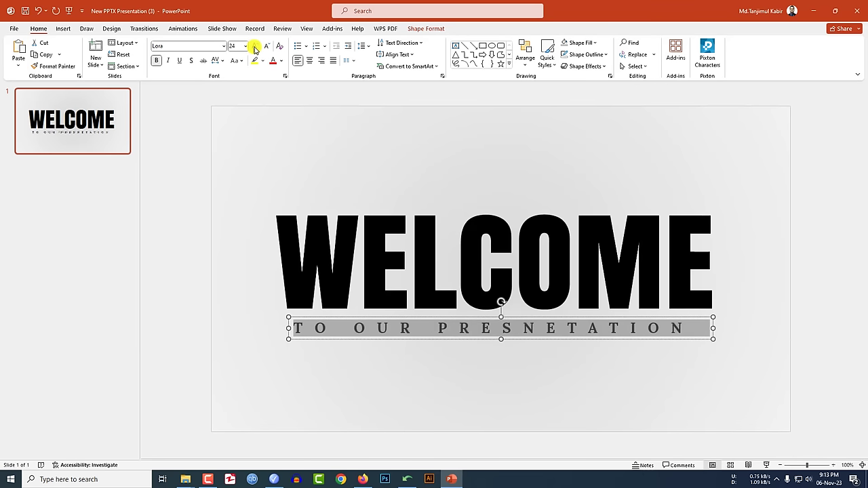
Select the full-slide background shape
{"action": "left_click", "coordinate": [466, 336]}
{"action": "left_click", "coordinate": [469, 369]}
{"action": "left_click", "coordinate": [811, 272]}
{"action": "left_click", "coordinate": [756, 149]}
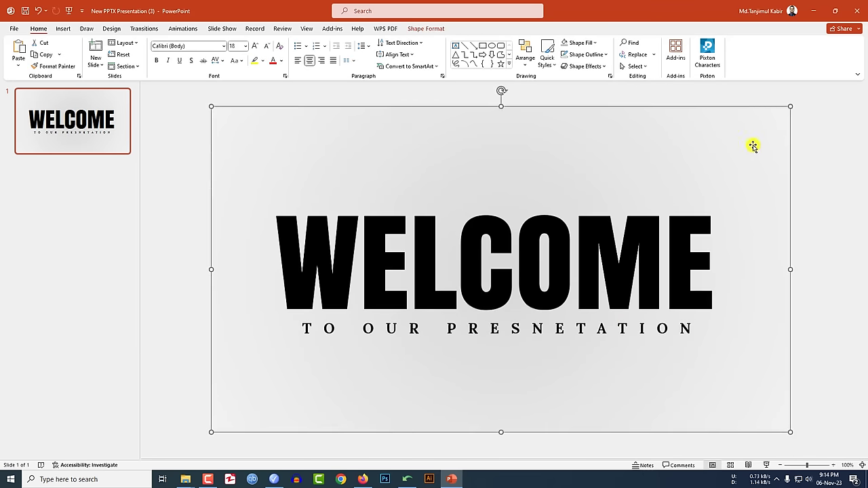
Subtract the WELCOME and subtitle text boxes from the background shape
{"action": "left_click", "coordinate": [539, 247], "text": "shift"}
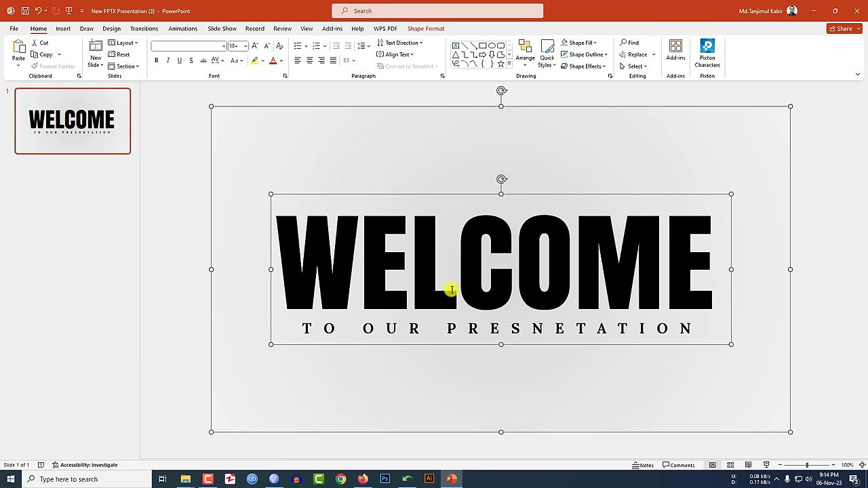
{"action": "left_click", "coordinate": [368, 329], "text": "shift"}
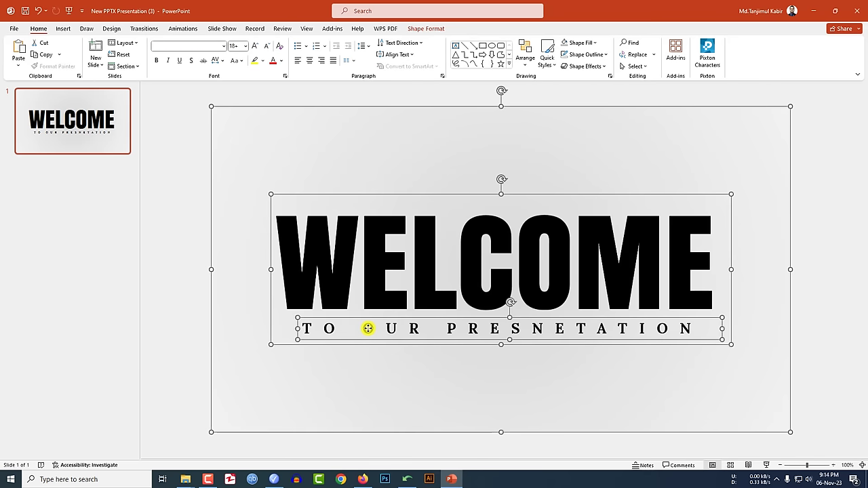
{"action": "left_click", "coordinate": [411, 28]}
{"action": "left_click", "coordinate": [101, 67]}
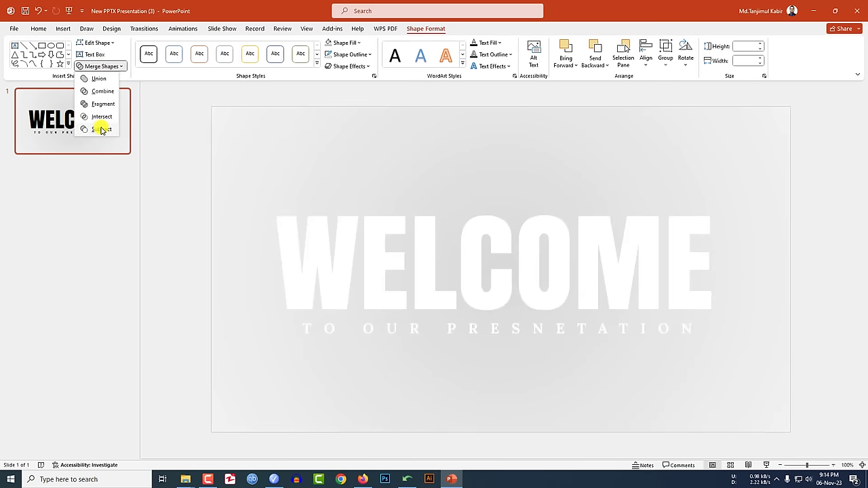
{"action": "left_click", "coordinate": [101, 129]}
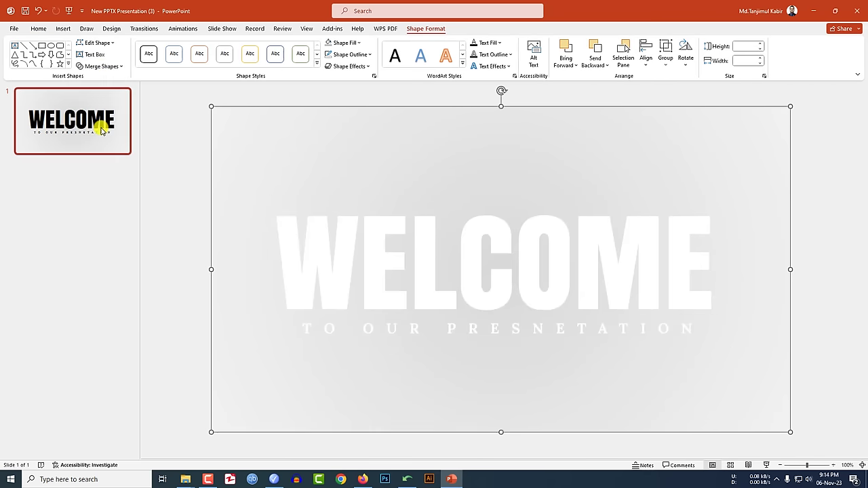
{"action": "left_click", "coordinate": [170, 138]}
{"action": "scroll", "coordinate": [194, 178], "scroll_direction": "down", "scroll_amount": 3}
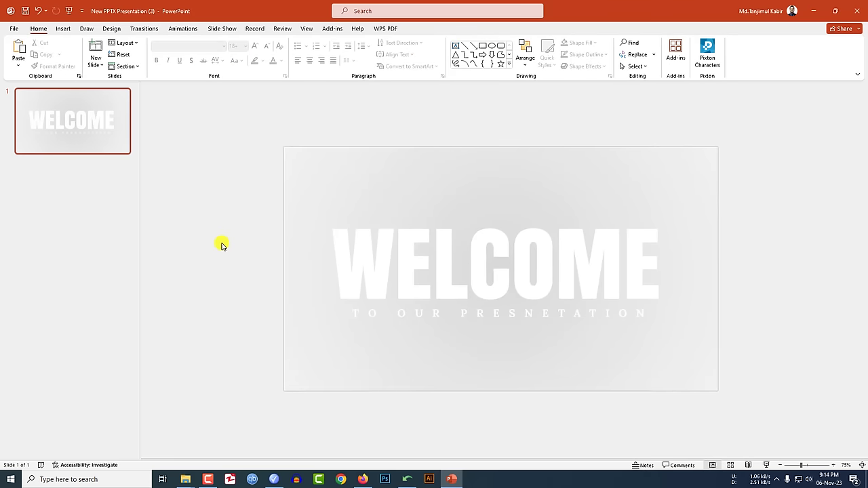
Start inserting a picture from this device
{"action": "left_click", "coordinate": [63, 29]}
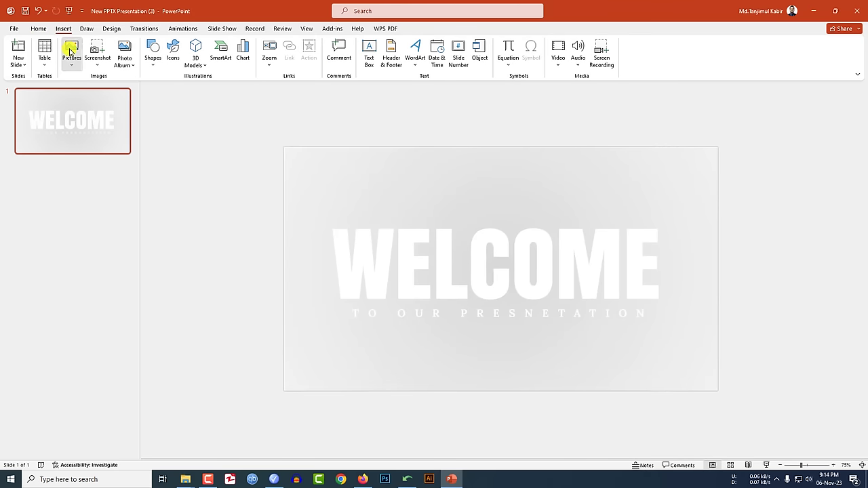
{"action": "left_click", "coordinate": [71, 54]}
{"action": "left_click", "coordinate": [85, 99]}
Insert the INDIA photo from the Natural Photo folder
{"action": "left_click", "coordinate": [117, 174]}
{"action": "left_click", "coordinate": [256, 174]}
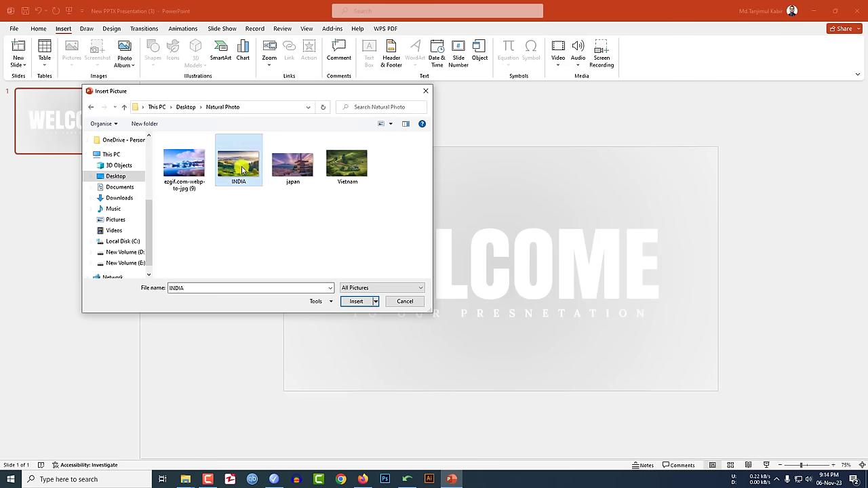
{"action": "left_click", "coordinate": [356, 301]}
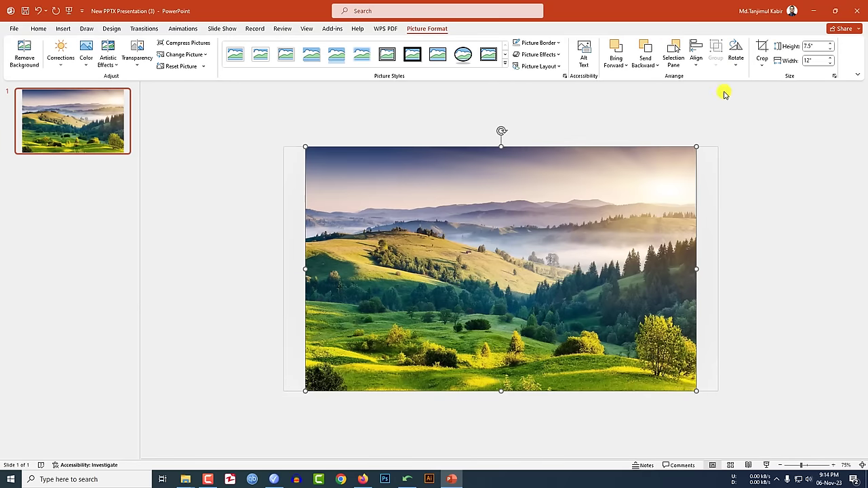
Crop the photo to a landscape ratio, size it to the slide, and send it to back
{"action": "left_click", "coordinate": [762, 68]}
{"action": "mouse_move", "coordinate": [787, 103]}
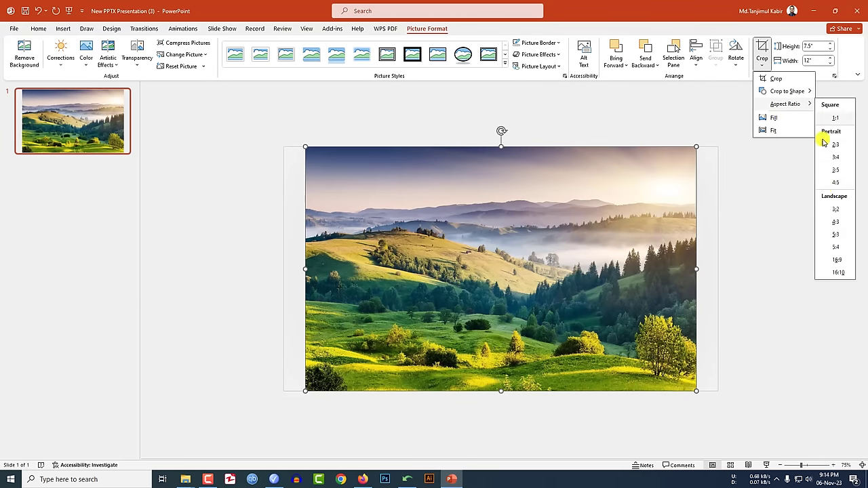
{"action": "left_click", "coordinate": [834, 260]}
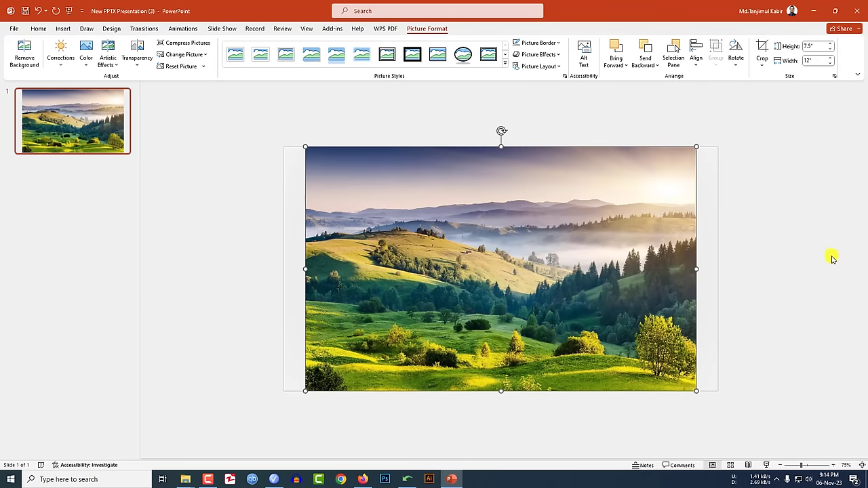
{"action": "left_click", "coordinate": [749, 217]}
{"action": "left_click_drag", "start_coordinate": [558, 236], "coordinate": [536, 223]}
{"action": "left_click_drag", "start_coordinate": [676, 365], "coordinate": [718, 391]}
{"action": "right_click", "coordinate": [630, 314]}
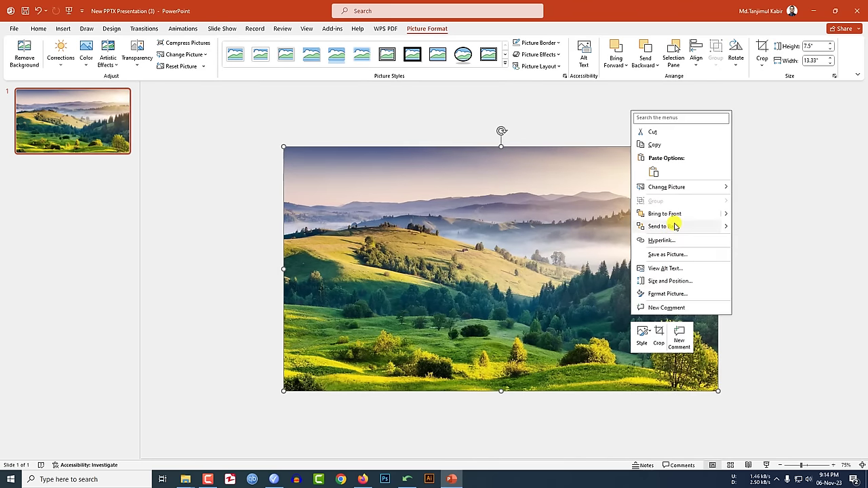
{"action": "left_click", "coordinate": [675, 227]}
{"action": "left_click", "coordinate": [373, 118]}
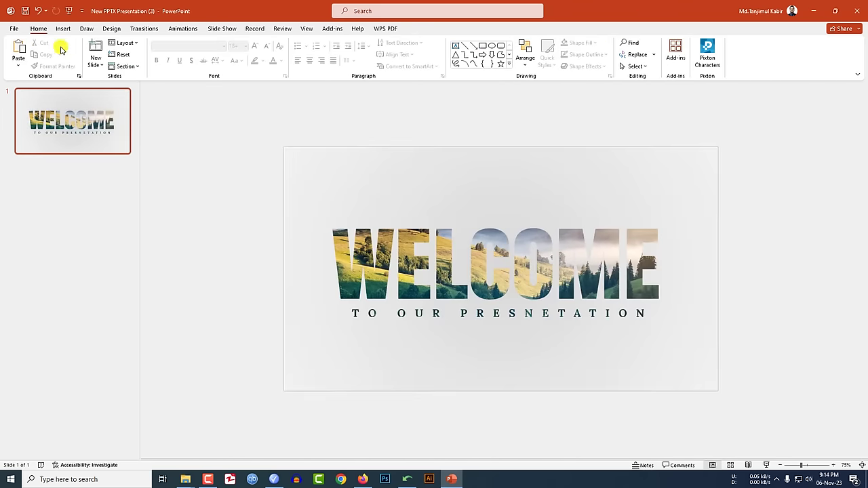
Insert the night city-skyline photo from this device
{"action": "left_click", "coordinate": [63, 28]}
{"action": "left_click", "coordinate": [71, 55]}
{"action": "left_click", "coordinate": [82, 86]}
{"action": "double_click", "coordinate": [394, 234]}
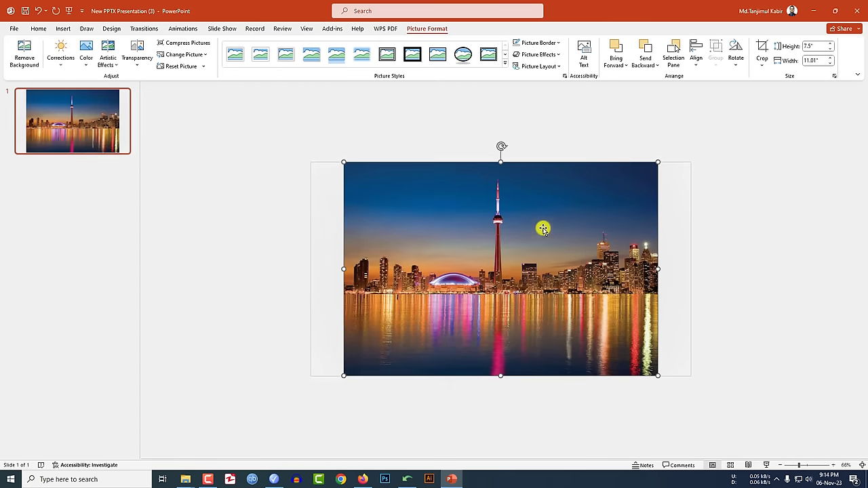
Crop the skyline to 16:9, size it to the slide, and move it off the right edge
{"action": "left_click", "coordinate": [762, 66]}
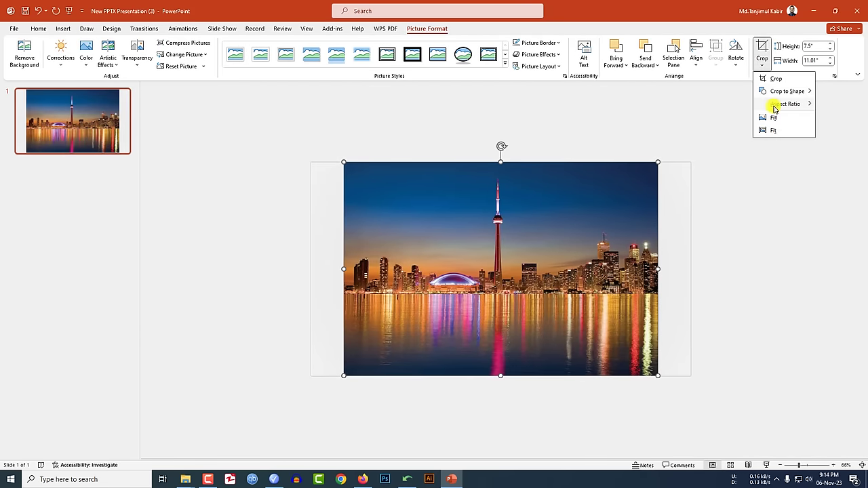
{"action": "mouse_move", "coordinate": [773, 106]}
{"action": "left_click", "coordinate": [838, 260]}
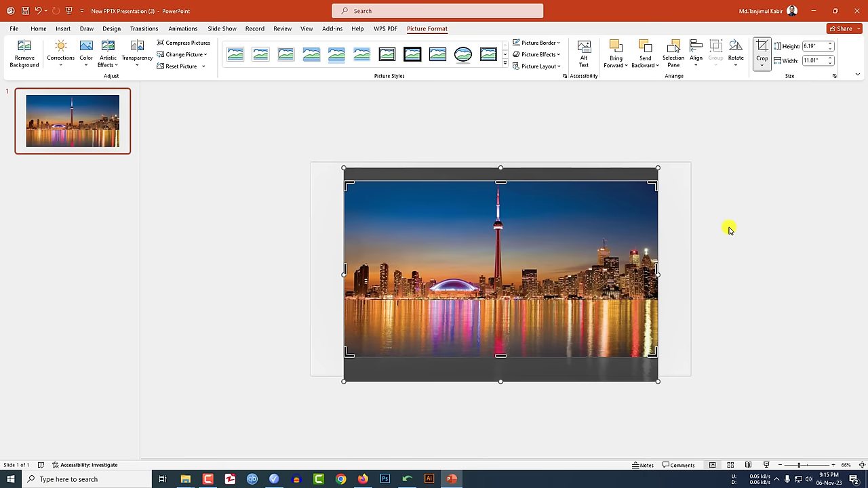
{"action": "left_click", "coordinate": [729, 231]}
{"action": "left_click_drag", "start_coordinate": [574, 251], "coordinate": [541, 231]}
{"action": "left_click_drag", "start_coordinate": [625, 337], "coordinate": [691, 375]}
{"action": "scroll", "coordinate": [601, 283], "scroll_direction": "down", "scroll_amount": 3}
{"action": "left_click_drag", "start_coordinate": [497, 277], "coordinate": [699, 280]}
Draw a thin vertical rectangle bar right of WELCOME
{"action": "left_click", "coordinate": [669, 359]}
{"action": "left_click", "coordinate": [63, 28]}
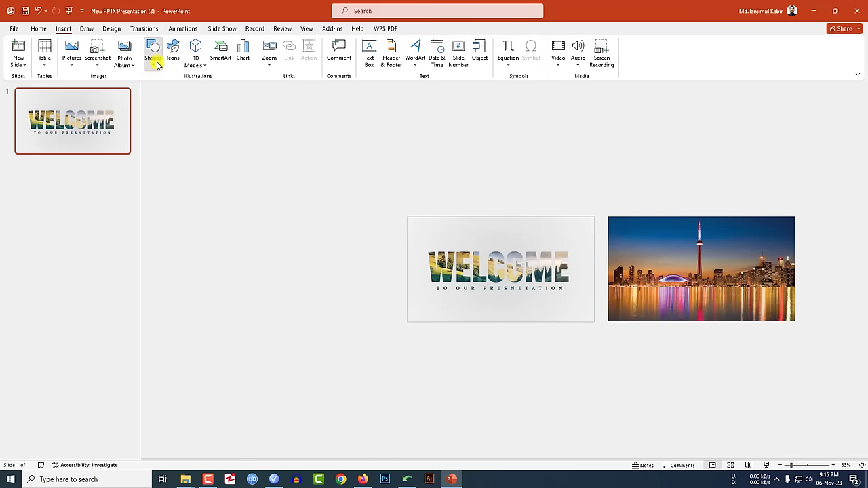
{"action": "left_click", "coordinate": [152, 57]}
{"action": "left_click", "coordinate": [175, 93]}
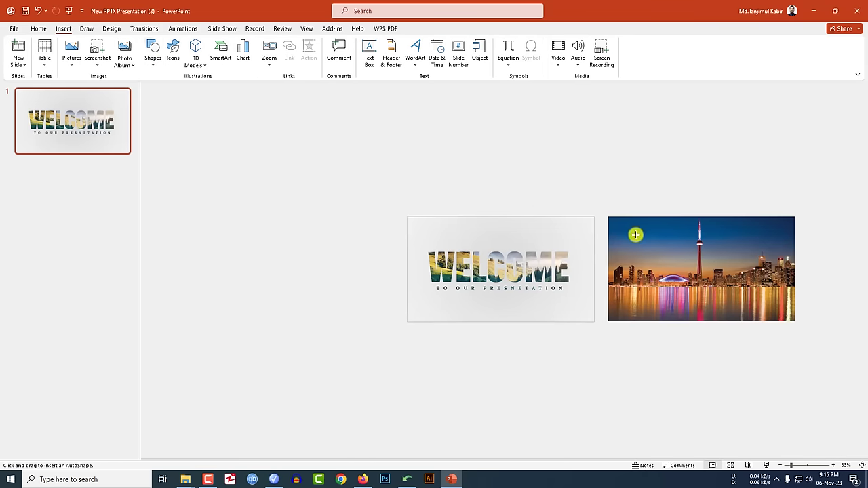
{"action": "scroll", "coordinate": [613, 249], "scroll_direction": "up", "scroll_amount": 5}
{"action": "left_click_drag", "start_coordinate": [532, 211], "coordinate": [539, 325]}
Remove the bar's outline and fill it solid black
{"action": "left_click", "coordinate": [350, 54]}
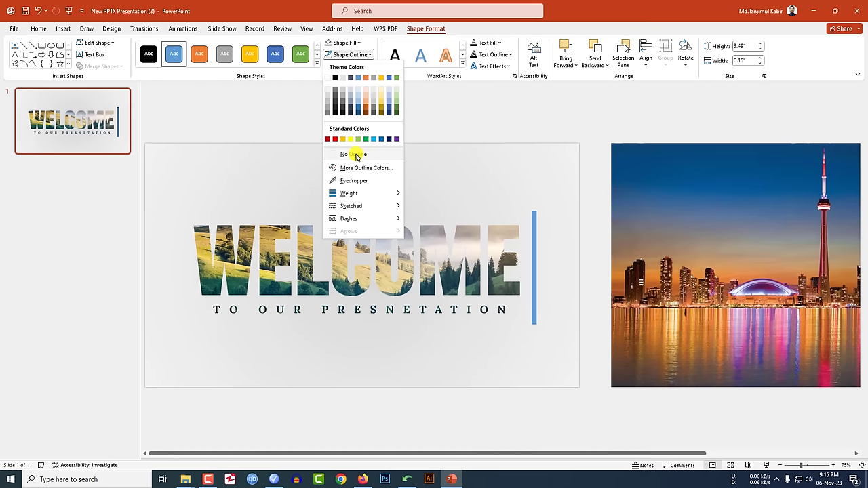
{"action": "left_click", "coordinate": [355, 155]}
{"action": "left_click", "coordinate": [349, 43]}
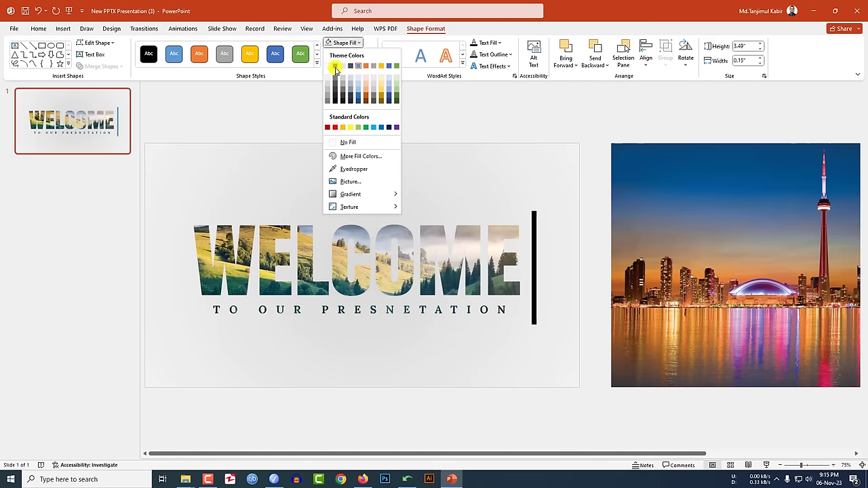
{"action": "left_click", "coordinate": [336, 66]}
Move the bar beside the city photo and select both together
{"action": "left_click_drag", "start_coordinate": [533, 293], "coordinate": [600, 309]}
{"action": "left_click", "coordinate": [600, 356]}
{"action": "left_click", "coordinate": [685, 289]}
{"action": "left_click", "coordinate": [596, 282], "text": "shift"}
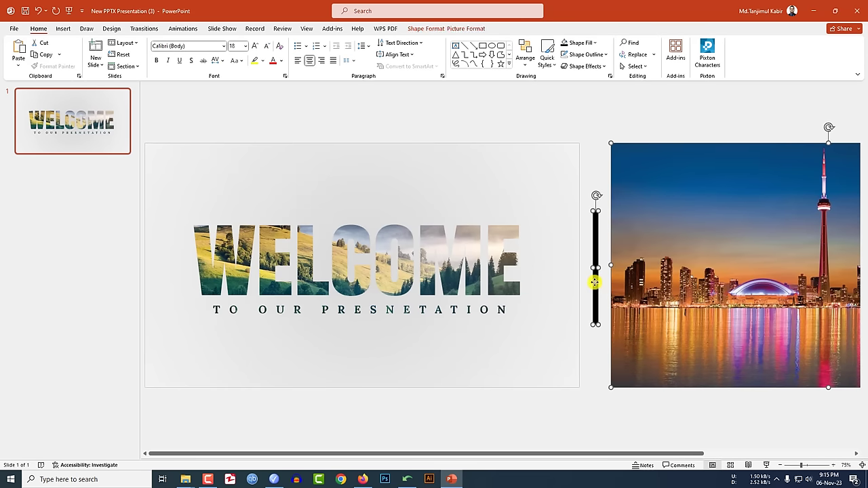
Give the bar and photo a leftward Lines motion path with duration 5
{"action": "left_click", "coordinate": [182, 31]}
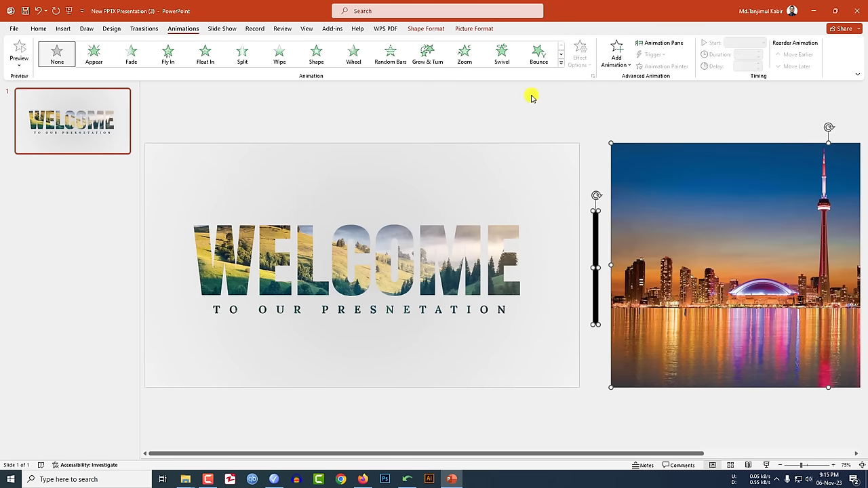
{"action": "left_click", "coordinate": [614, 60]}
{"action": "scroll", "coordinate": [631, 312], "scroll_direction": "down", "scroll_amount": 1}
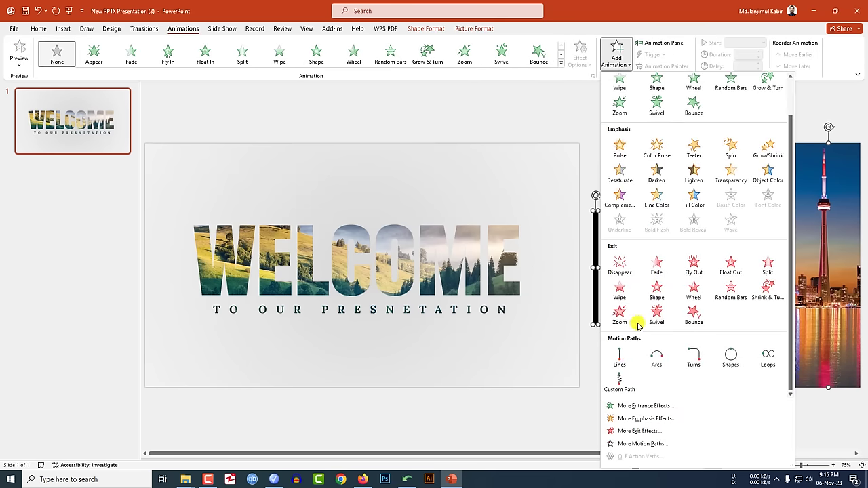
{"action": "left_click", "coordinate": [620, 360]}
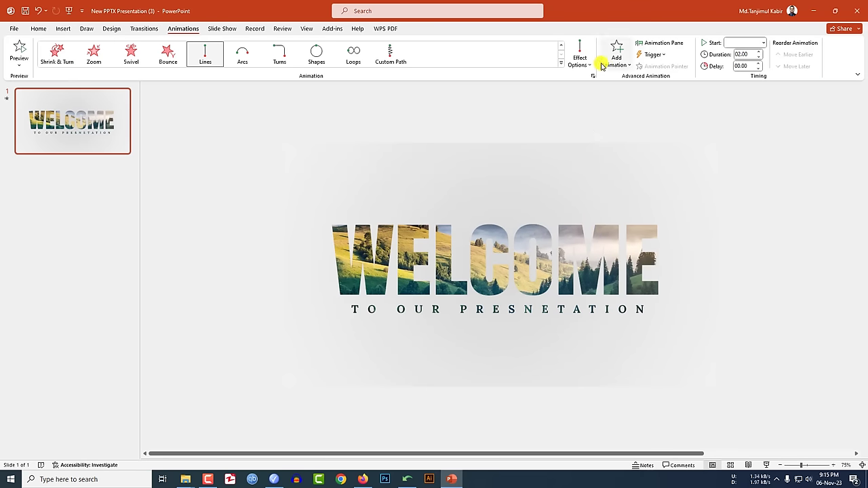
{"action": "left_click", "coordinate": [579, 58]}
{"action": "left_click", "coordinate": [595, 118]}
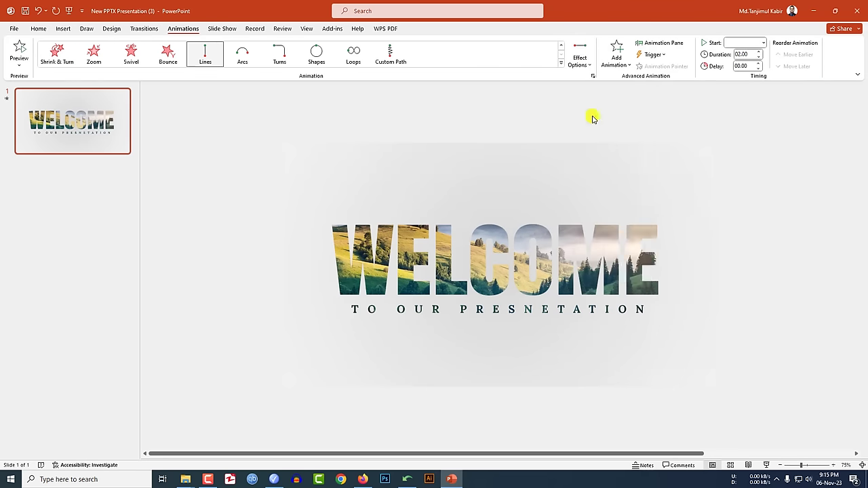
{"action": "left_click", "coordinate": [749, 54]}
{"action": "type", "text": "5"}
{"action": "left_click", "coordinate": [709, 134]}
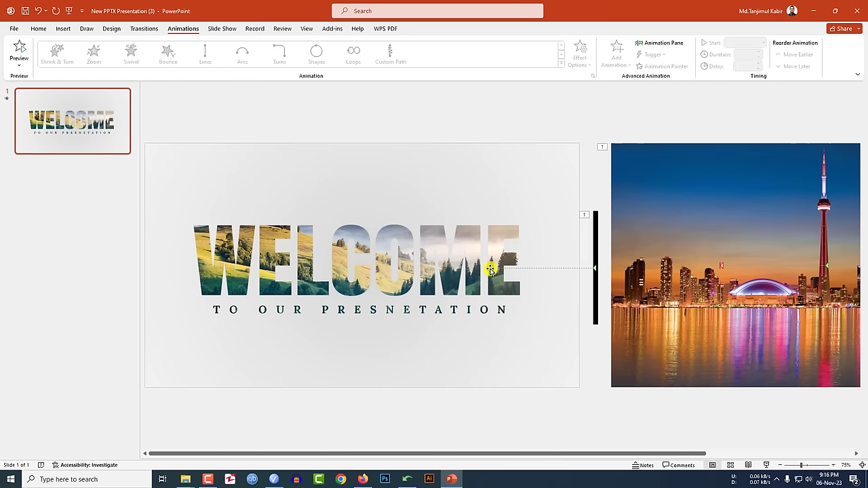
Extend the bar's path to just before the W and the photo's path across WELCOME
{"action": "left_click", "coordinate": [490, 270]}
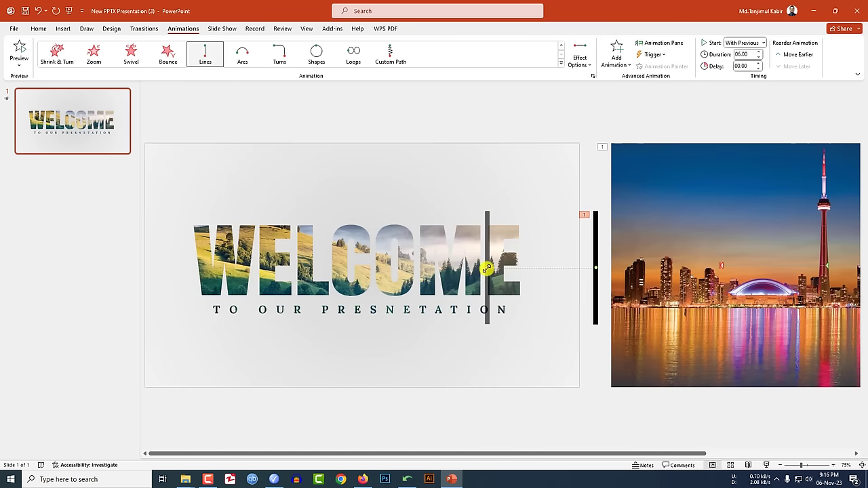
{"action": "left_click_drag", "start_coordinate": [488, 268], "coordinate": [182, 268]}
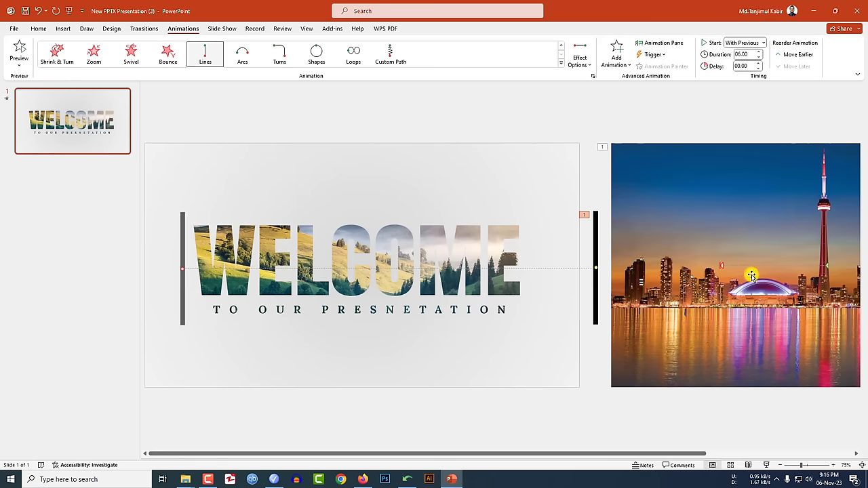
{"action": "left_click", "coordinate": [722, 267]}
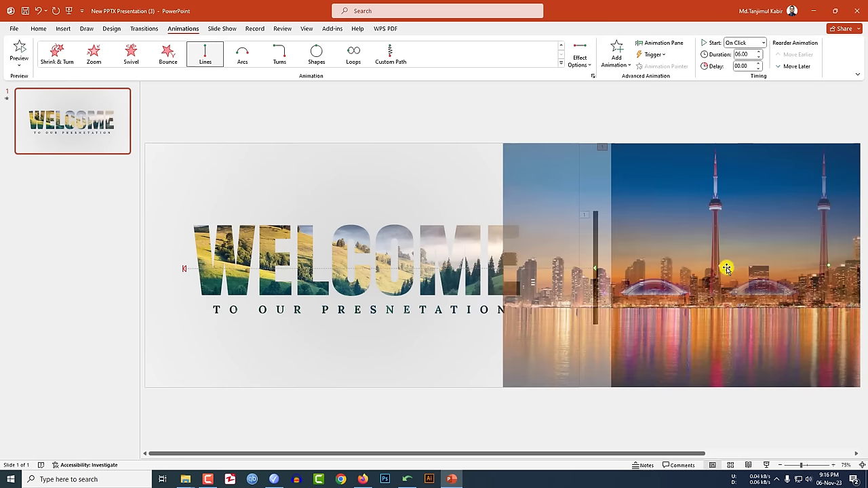
{"action": "left_click_drag", "start_coordinate": [720, 267], "coordinate": [399, 267]}
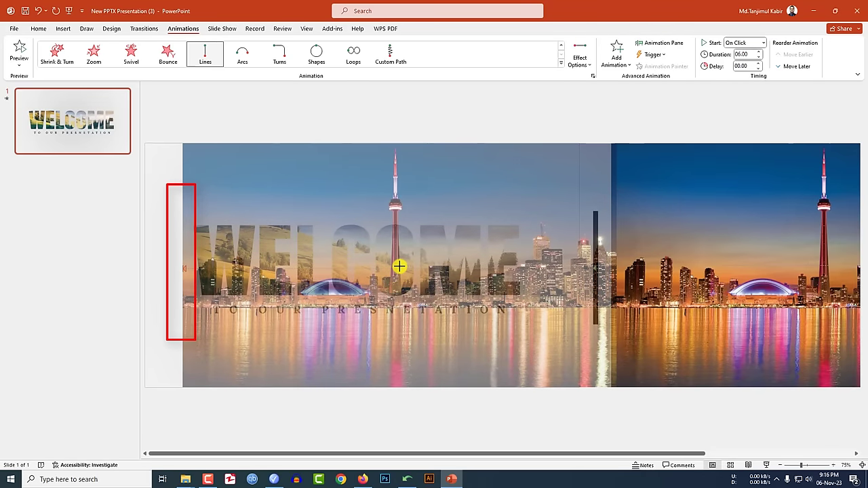
{"action": "left_click", "coordinate": [656, 404]}
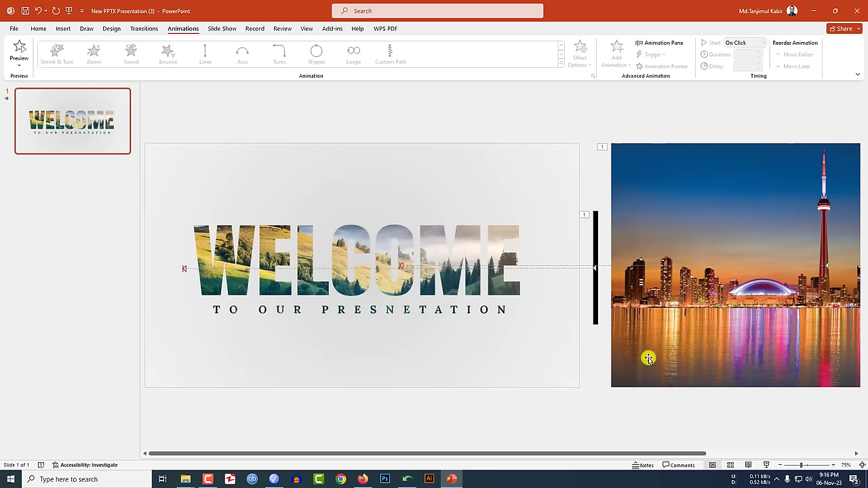
Send the city photo backward one layer
{"action": "left_click", "coordinate": [665, 222]}
{"action": "right_click", "coordinate": [659, 219]}
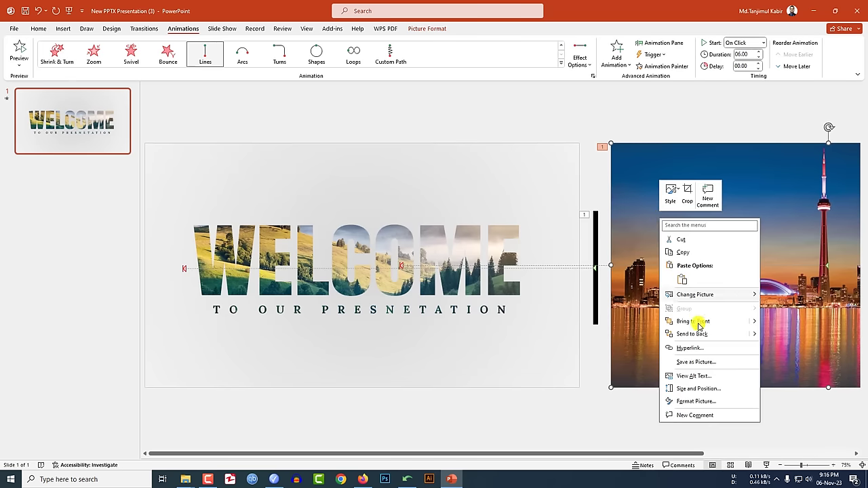
{"action": "mouse_move", "coordinate": [757, 335]}
{"action": "left_click", "coordinate": [791, 348]}
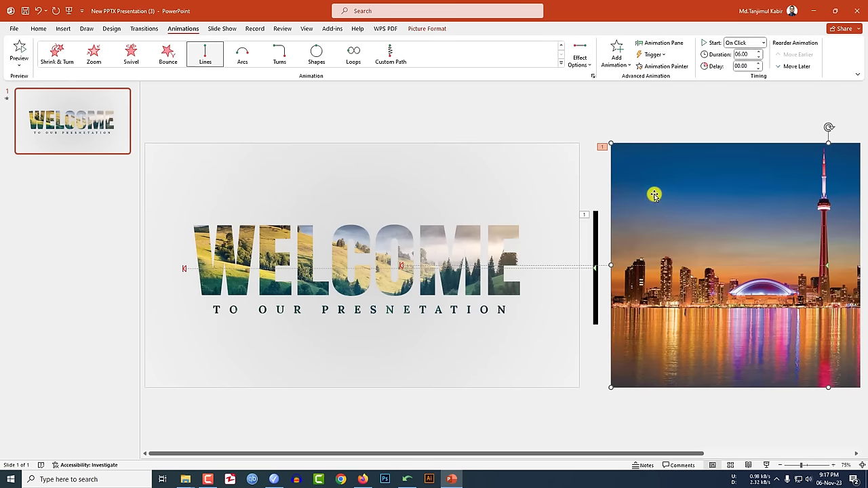
Nudge the city photo slightly left and shift its path's end point slightly right
{"action": "left_click", "coordinate": [556, 172]}
{"action": "left_click", "coordinate": [678, 317]}
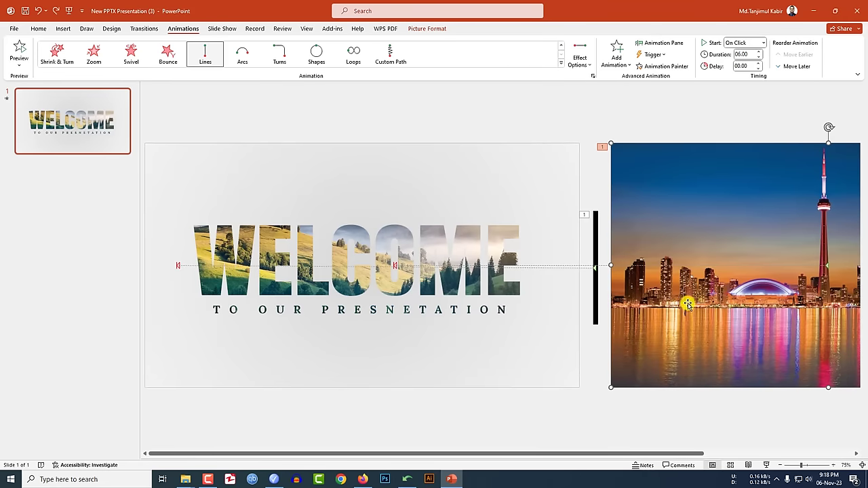
{"action": "left_click_drag", "start_coordinate": [686, 303], "coordinate": [673, 304]}
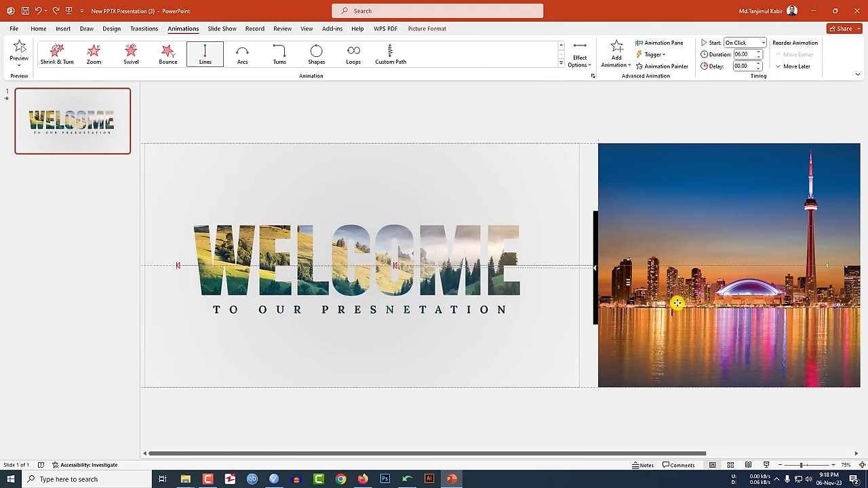
{"action": "left_click", "coordinate": [384, 265]}
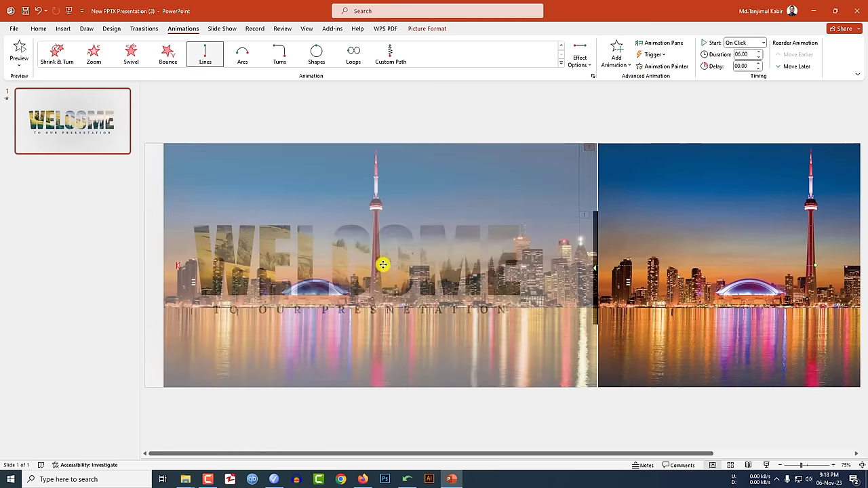
{"action": "left_click_drag", "start_coordinate": [381, 265], "coordinate": [393, 264]}
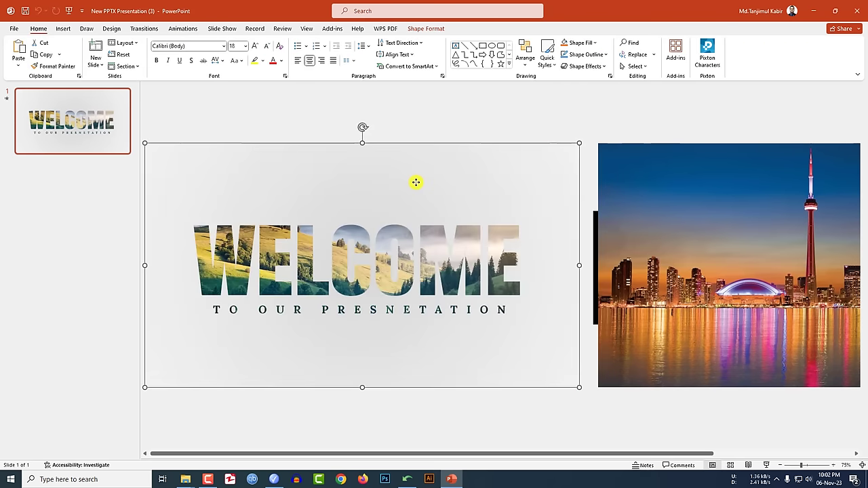
Apply the Offset: Center outer shadow to the grey slide-sized cut-out shape framing WELCOME
{"action": "left_click", "coordinate": [430, 31]}
{"action": "left_click", "coordinate": [364, 67]}
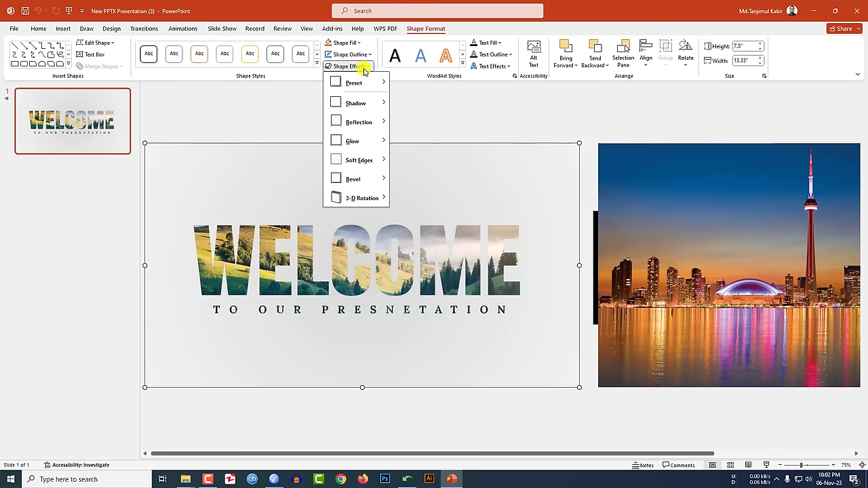
{"action": "mouse_move", "coordinate": [365, 106]}
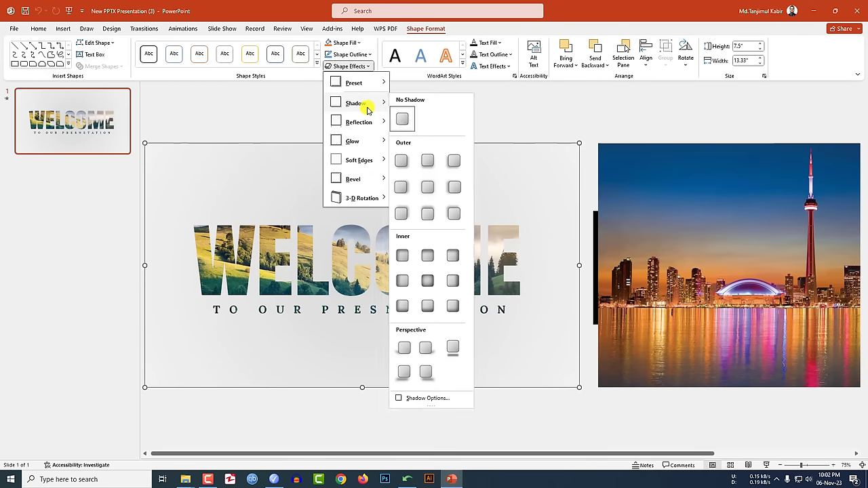
{"action": "left_click", "coordinate": [428, 195]}
{"action": "left_click", "coordinate": [459, 111]}
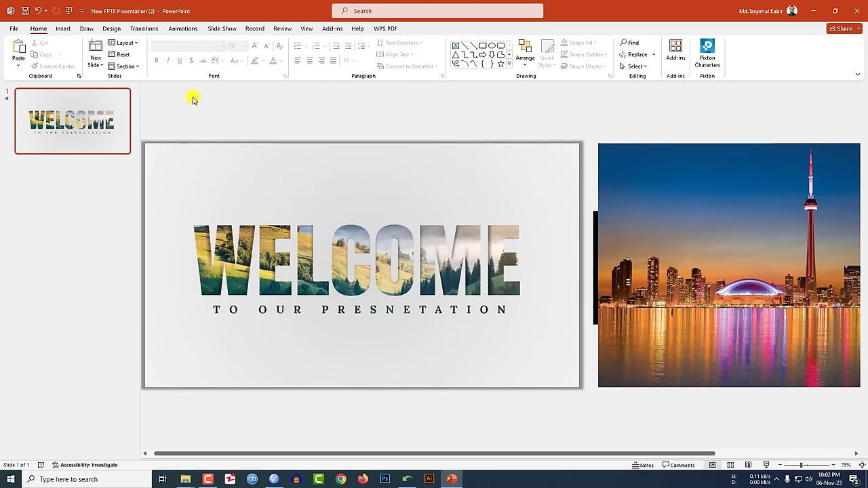